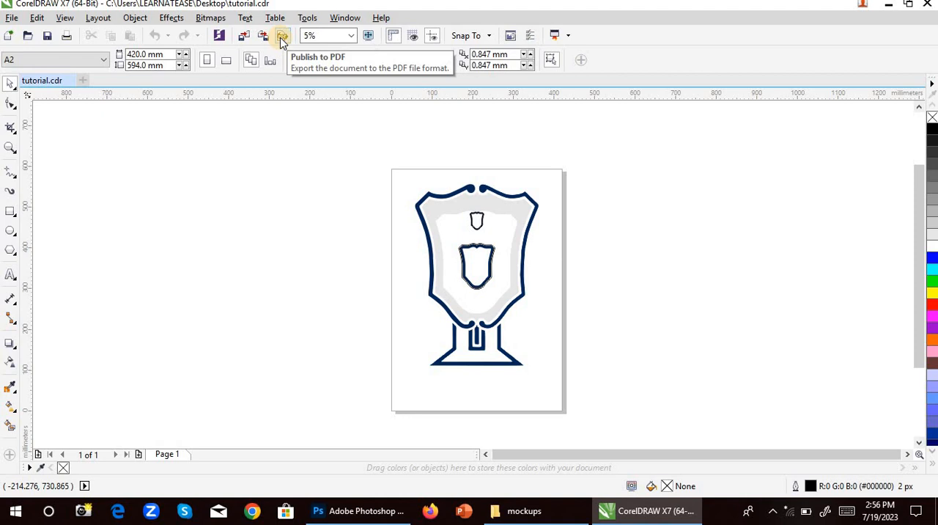
Publish the trophy design to the Desktop as a PDF named LOGO, replacing the existing LOGO file.
click(11, 18)
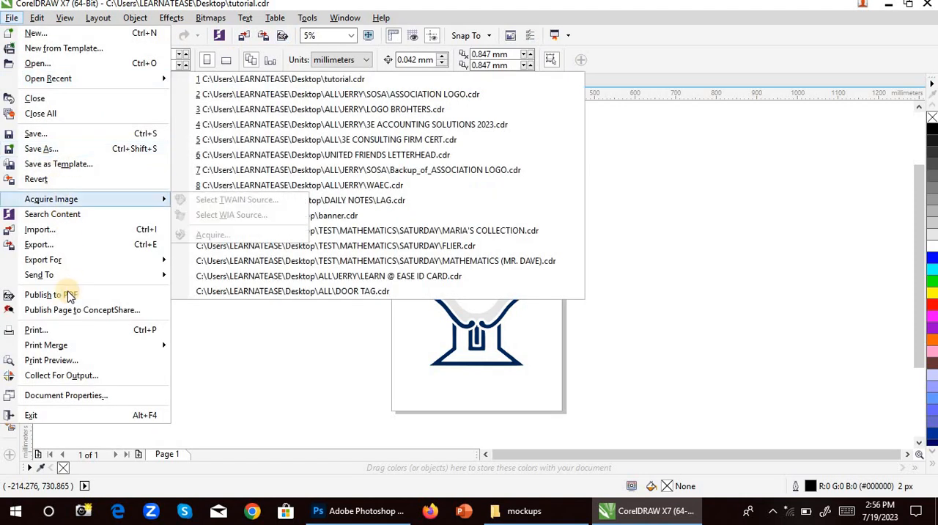
click(70, 295)
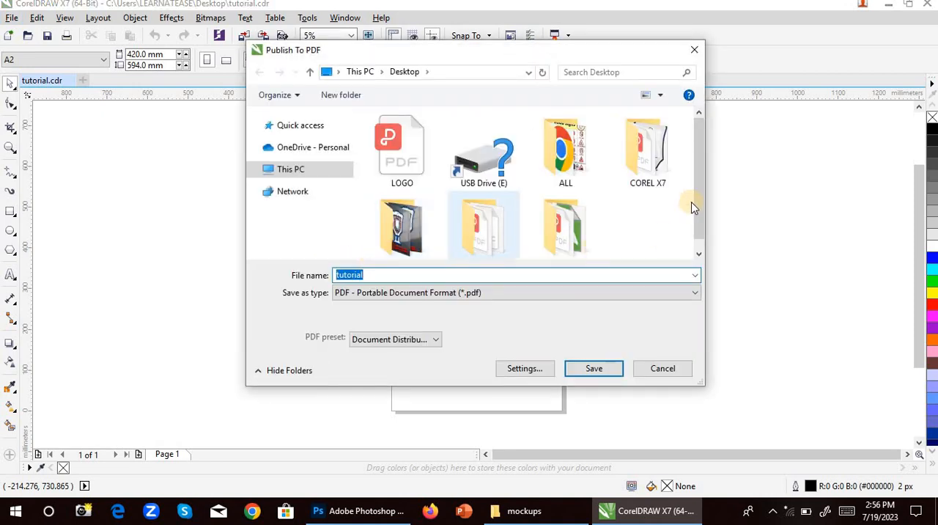
click(415, 185)
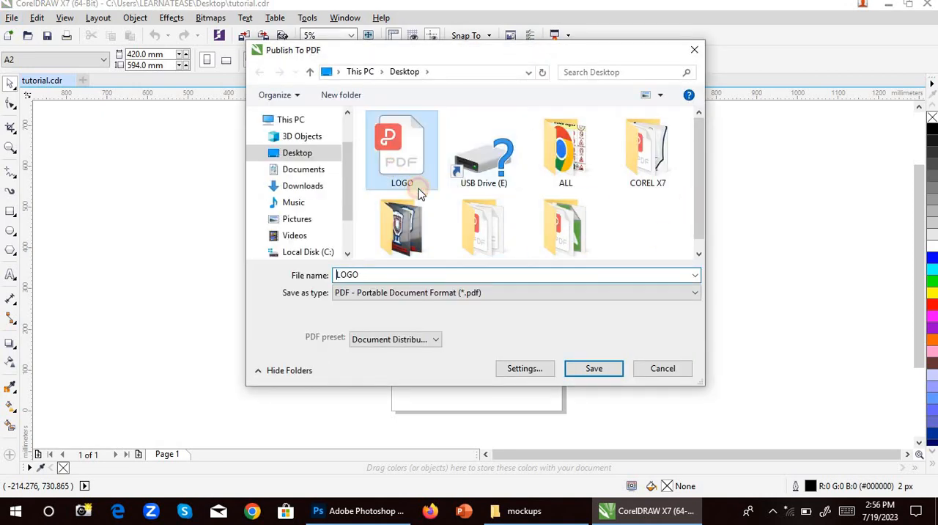
click(614, 370)
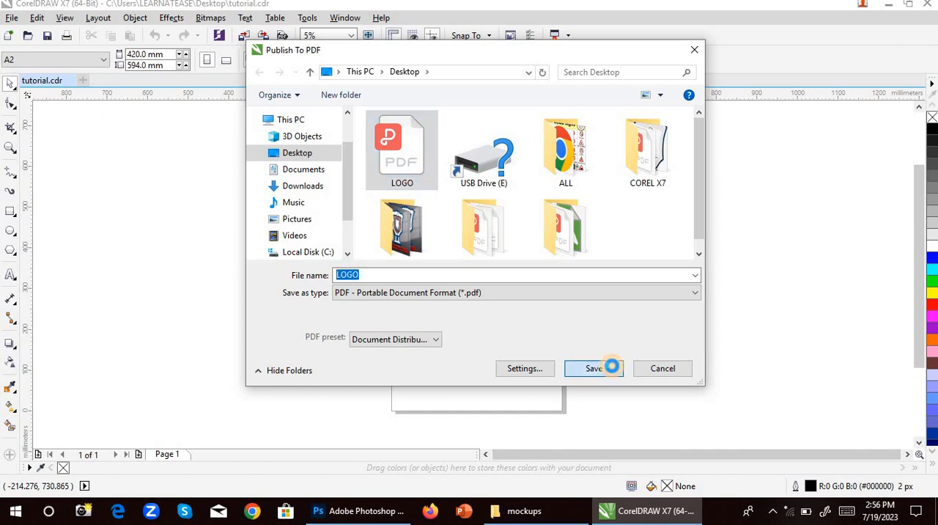
click(503, 254)
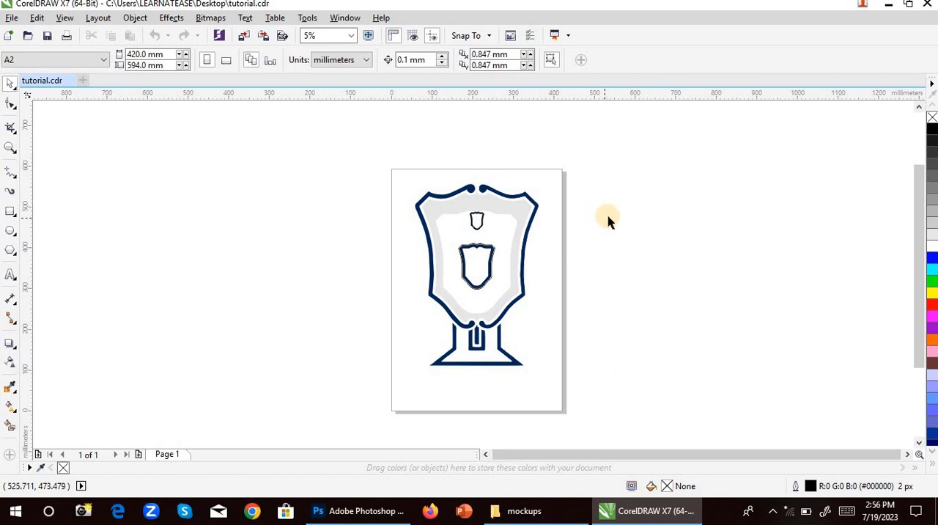
Minimize CorelDRAW and check the desktop for the published LOGO PDF.
click(886, 7)
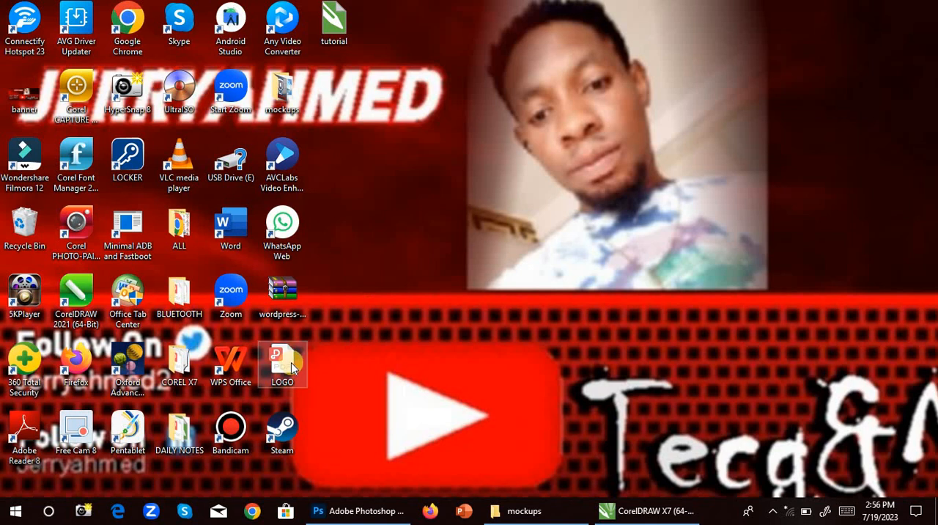
click(286, 364)
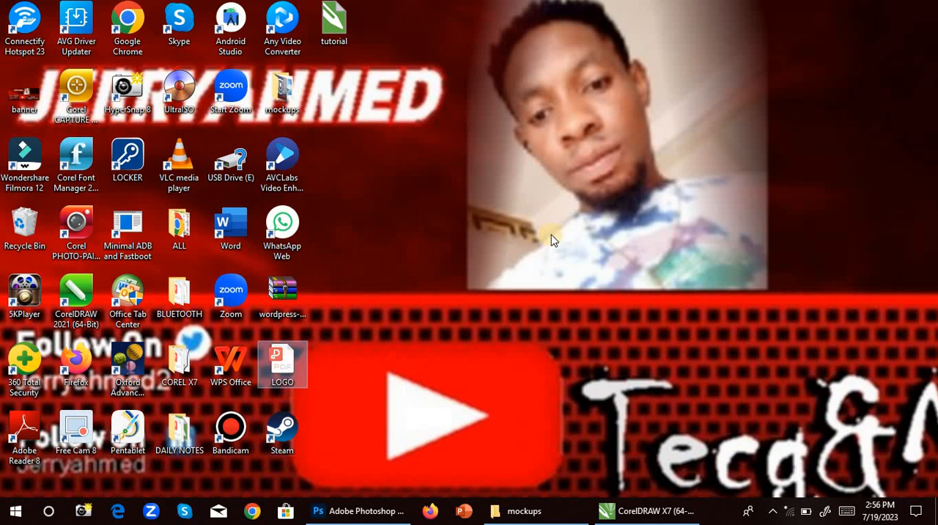
click(557, 229)
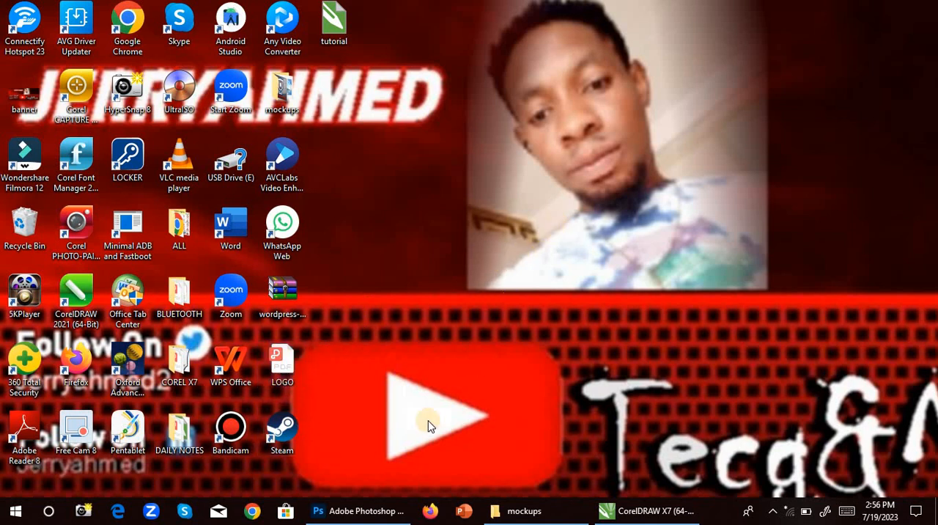
Switch to Photoshop and create a new document from the recent custom 194 x 285 px preset.
click(353, 517)
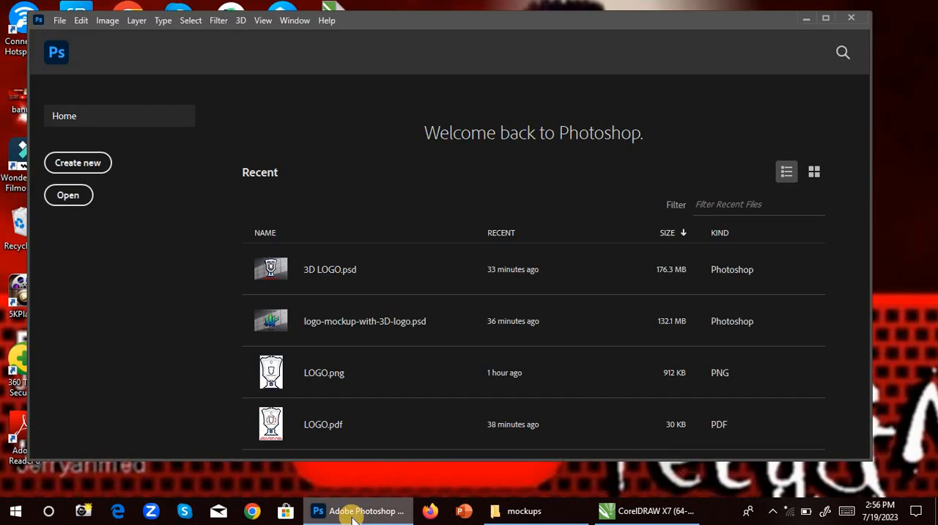
click(84, 173)
click(170, 139)
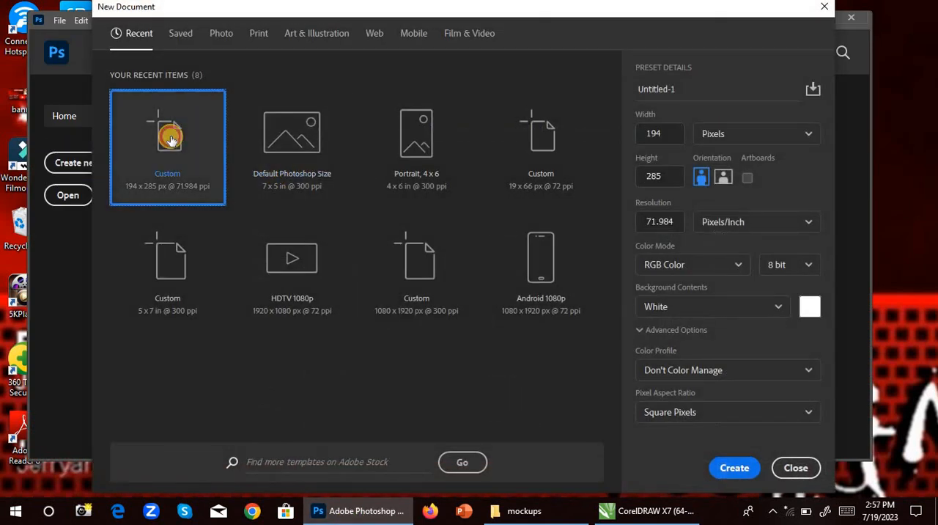
click(733, 467)
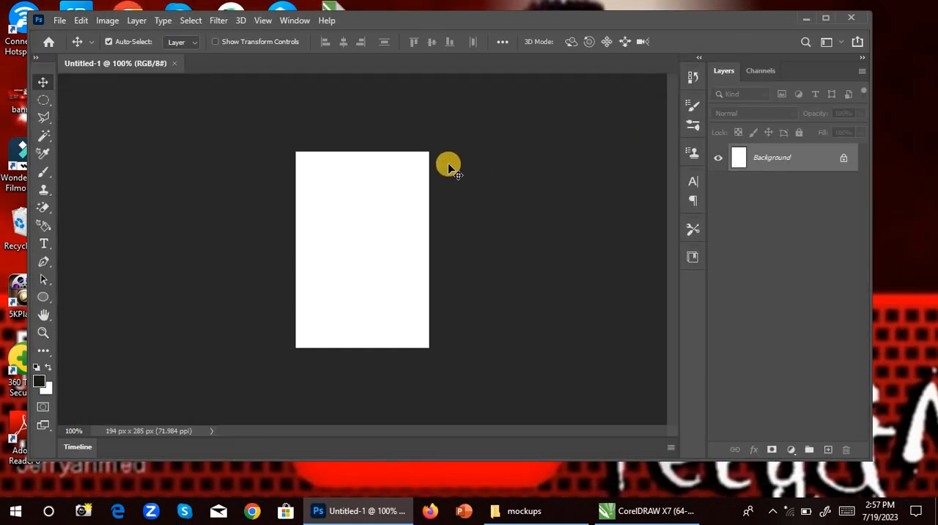
Open the LOGO PDF from the Desktop, importing its page with the thumbnail size set to Fit Page.
click(58, 20)
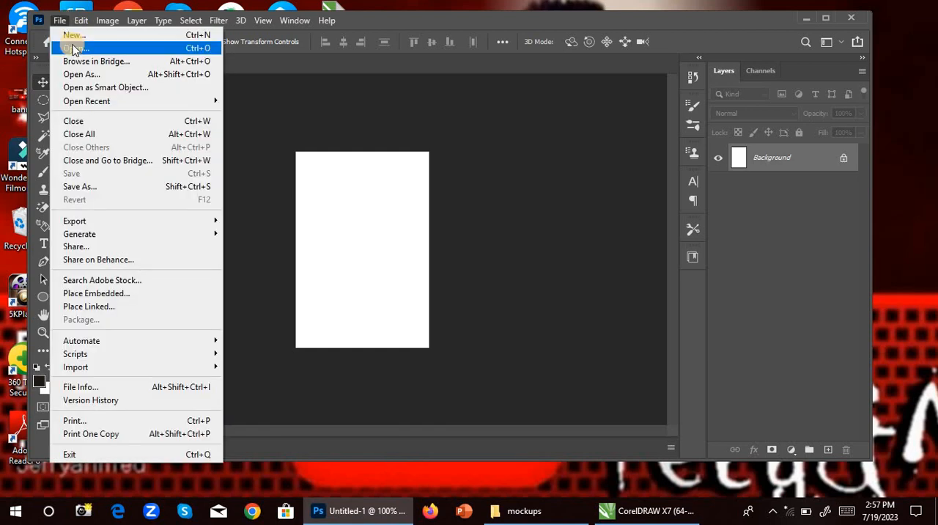
click(74, 48)
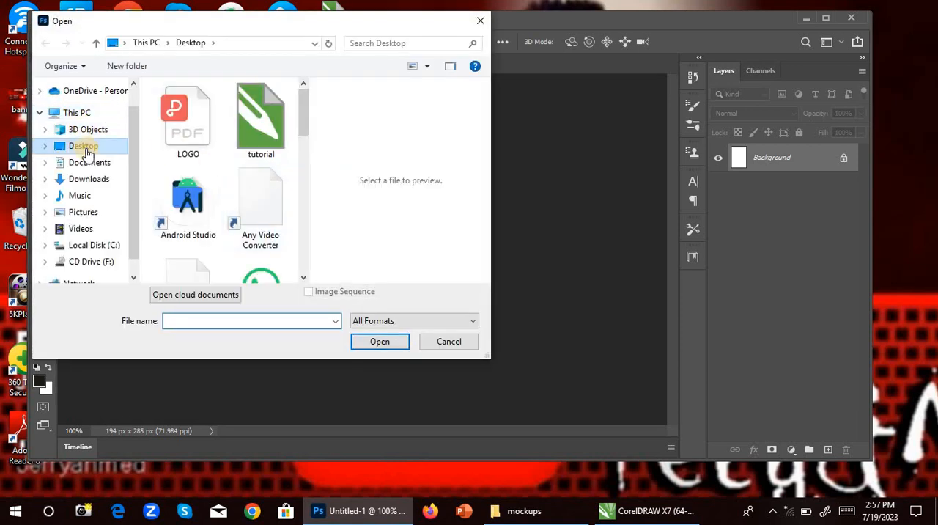
click(185, 130)
click(386, 341)
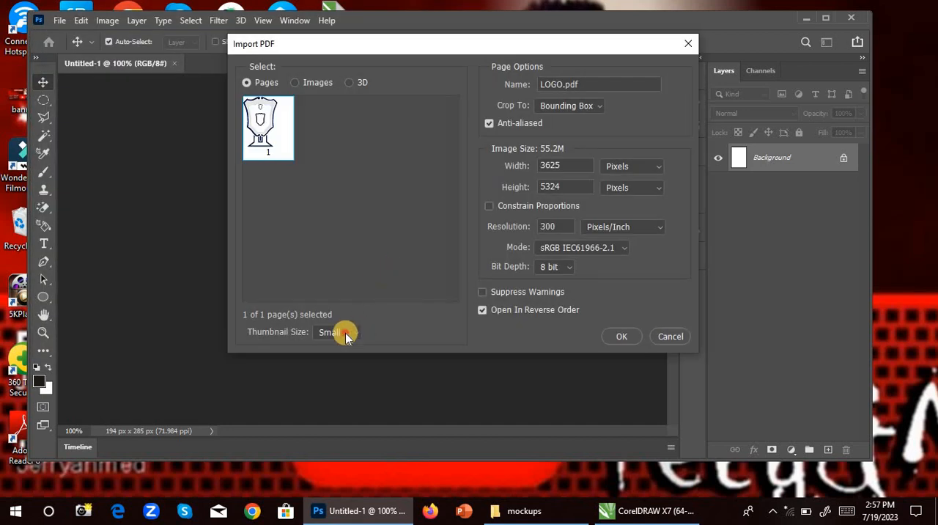
click(346, 336)
click(340, 368)
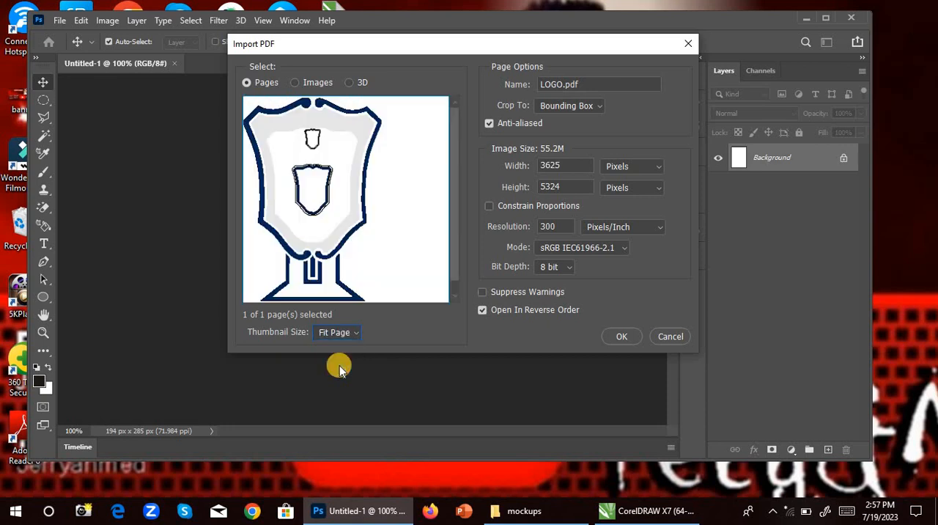
click(612, 336)
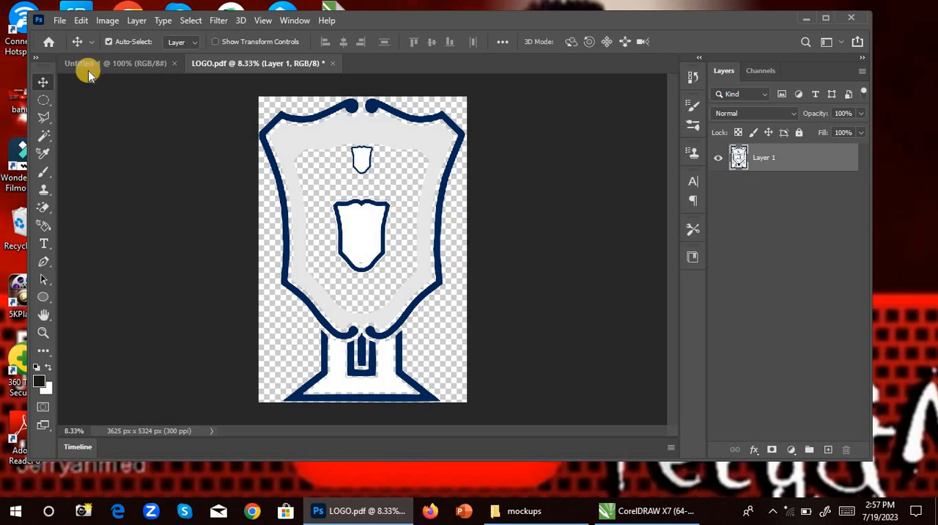
Save a copy of the imported logo to the Desktop as a PNG named LOGO.
click(56, 22)
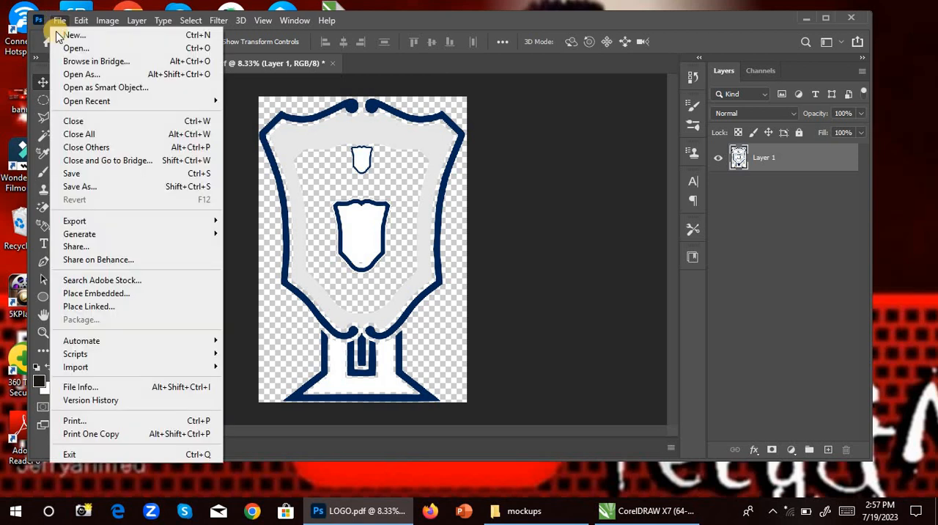
click(84, 188)
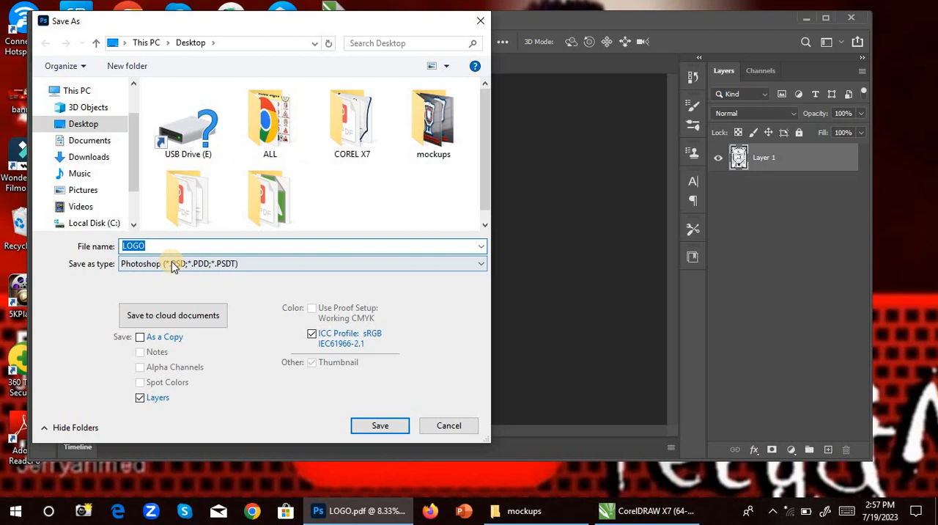
click(173, 267)
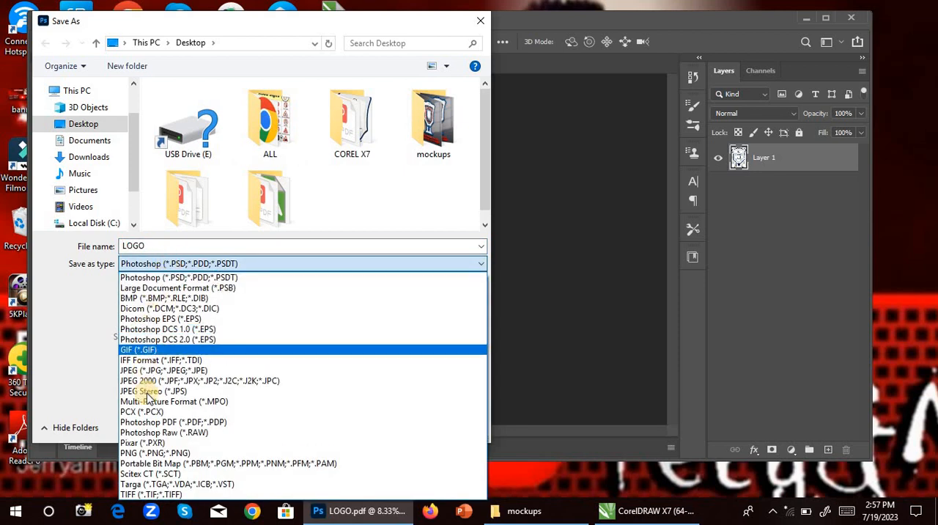
click(154, 453)
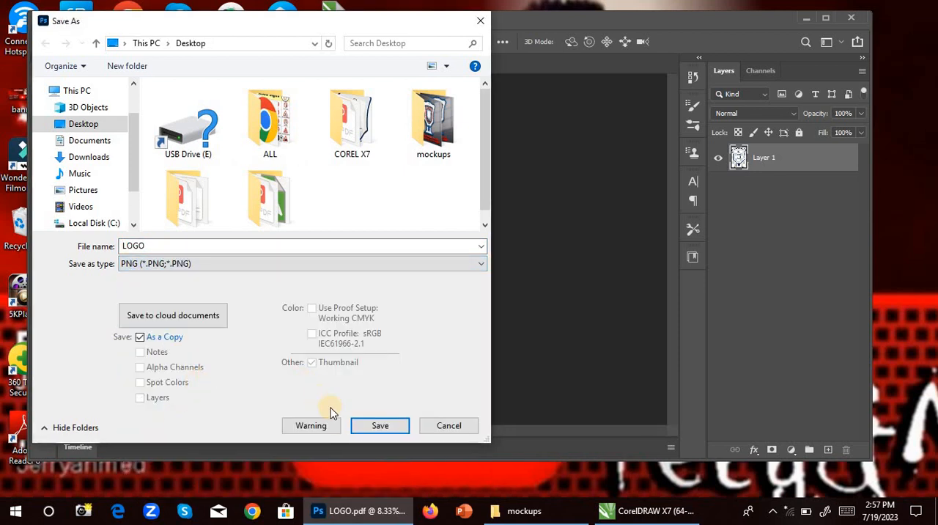
click(389, 431)
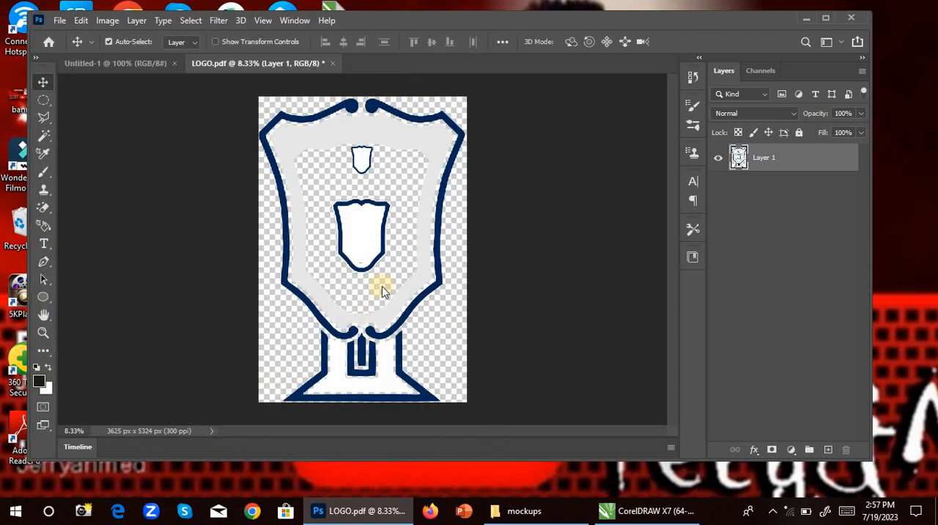
click(568, 143)
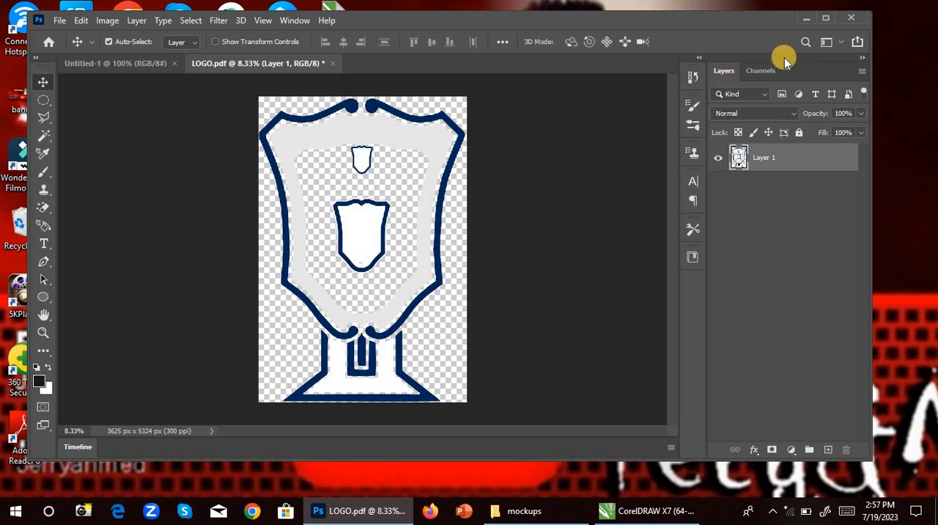
Minimize Photoshop and open the logo-mockup-with-3D-logo file from the desktop's mockups folder.
click(802, 20)
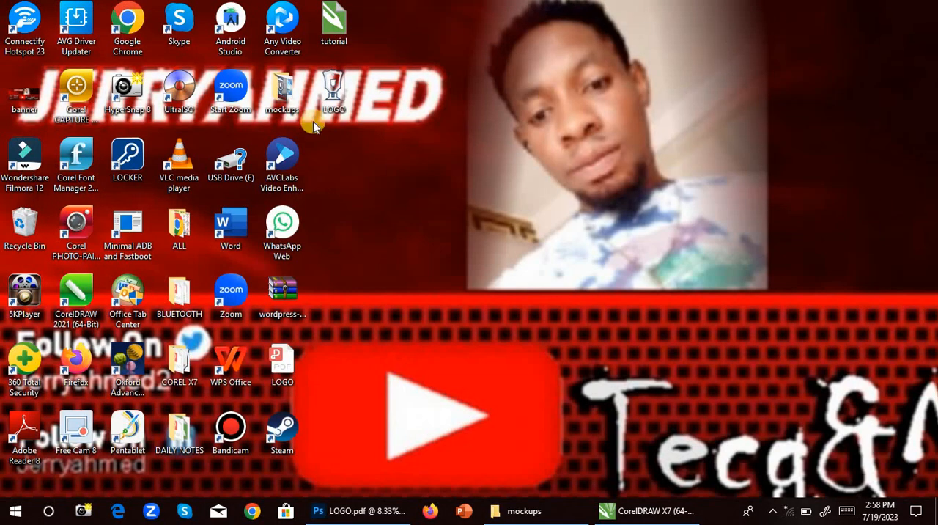
double_click(286, 98)
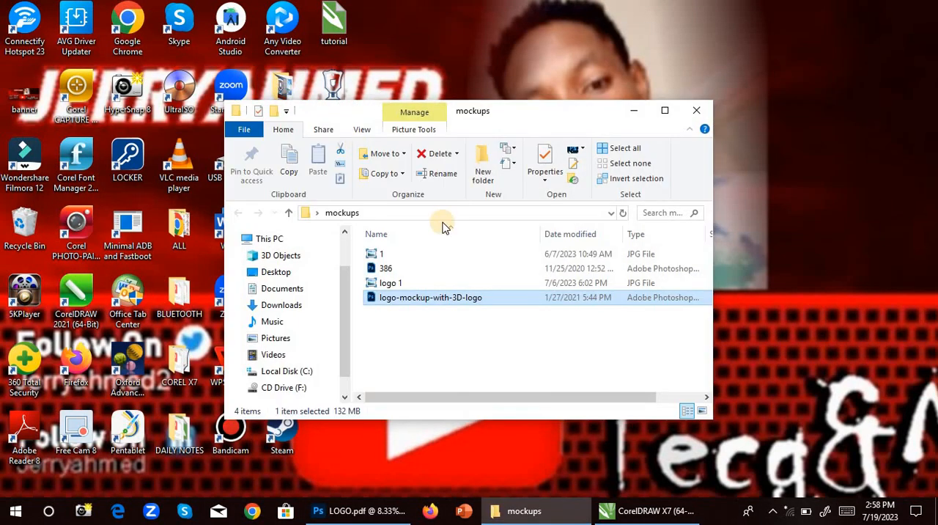
double_click(419, 299)
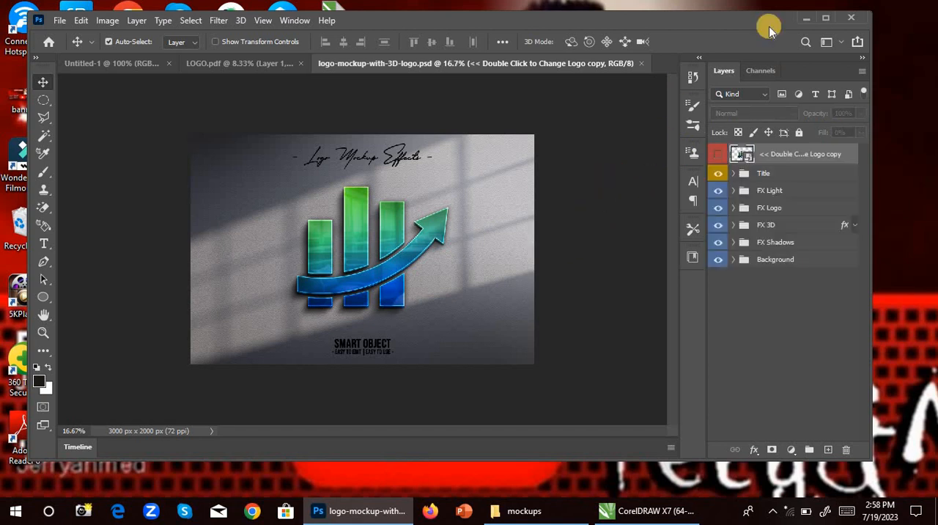
Maximize the Photoshop window, open the mockup's logo smart object for editing and hide its fina layer.
click(828, 18)
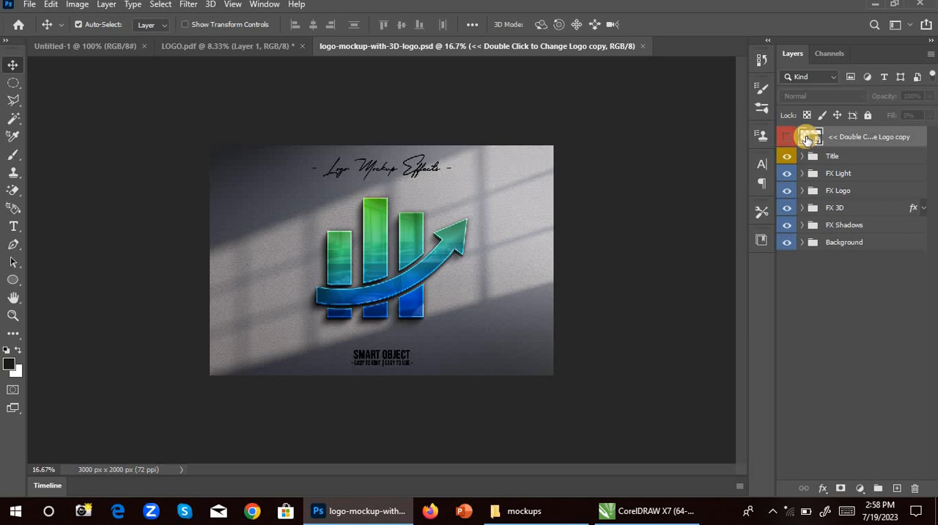
double_click(808, 139)
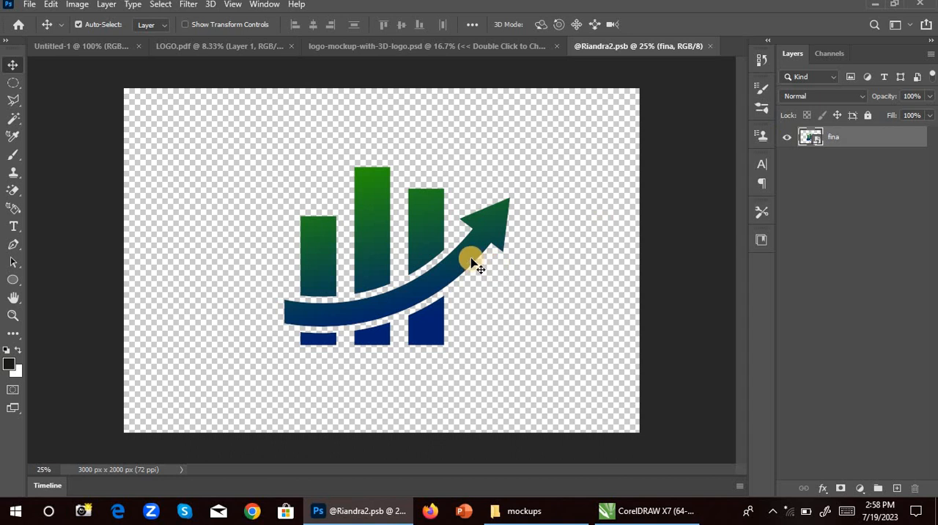
click(786, 138)
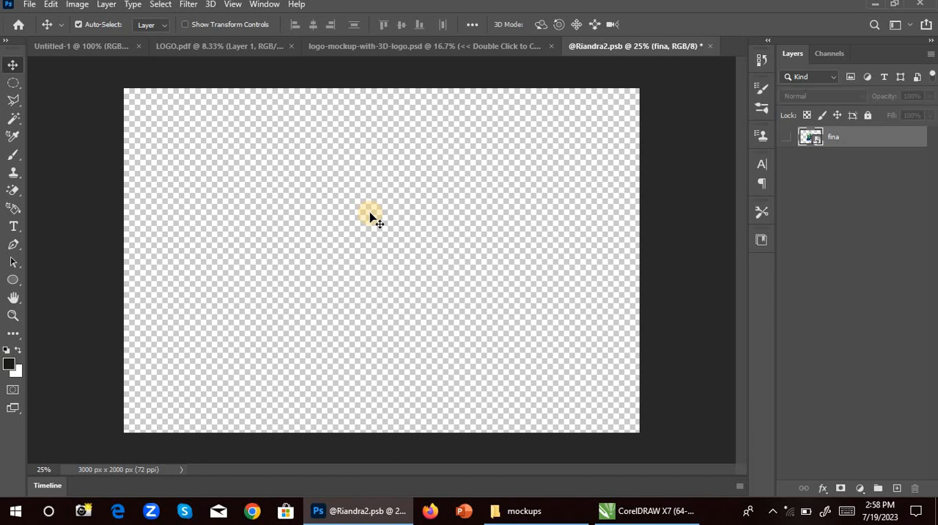
Place the LOGO PNG from the Desktop as an embedded image in the smart object document.
click(30, 6)
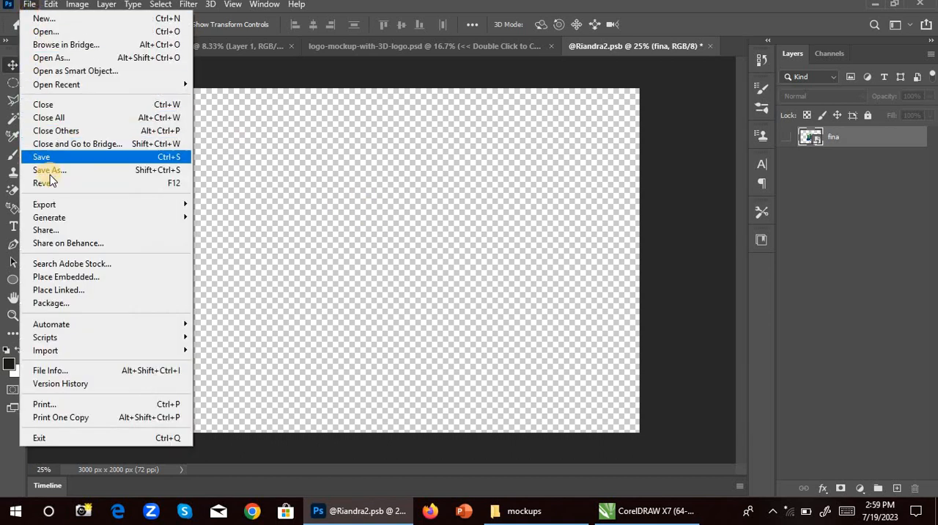
click(77, 277)
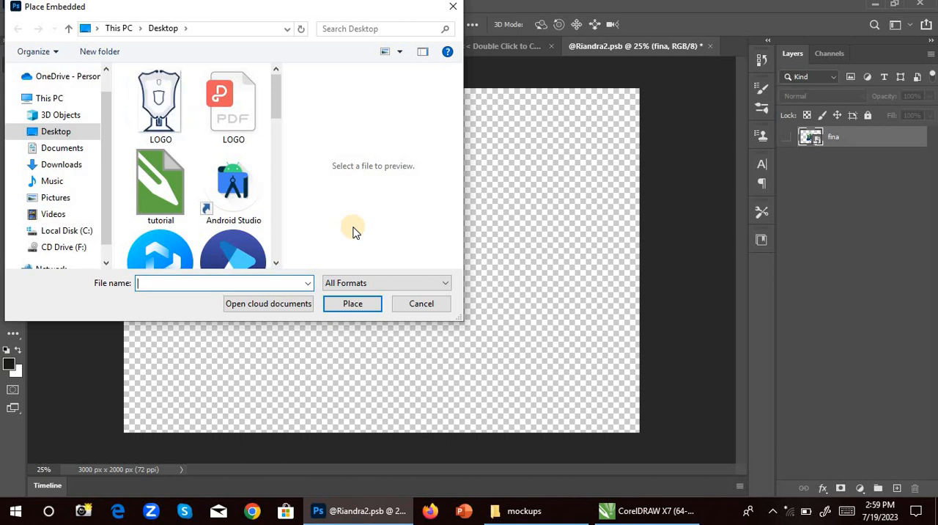
click(150, 105)
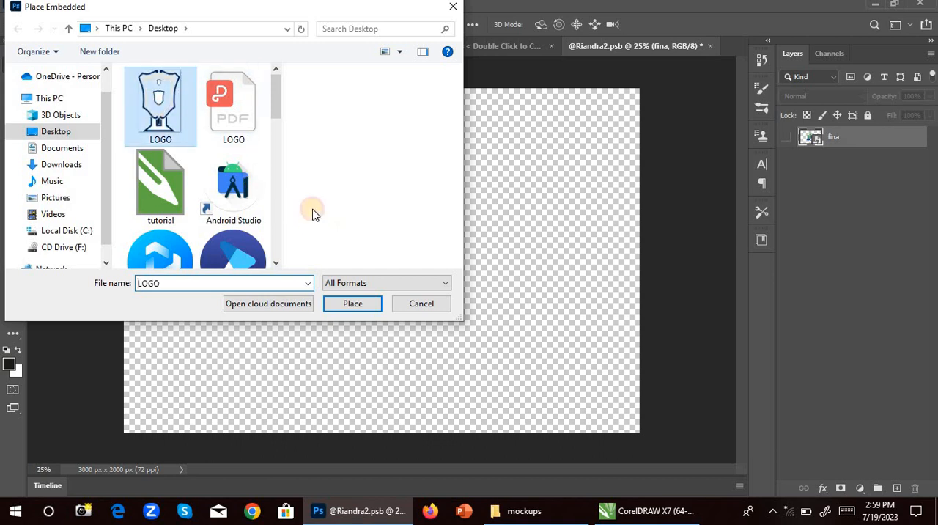
click(350, 306)
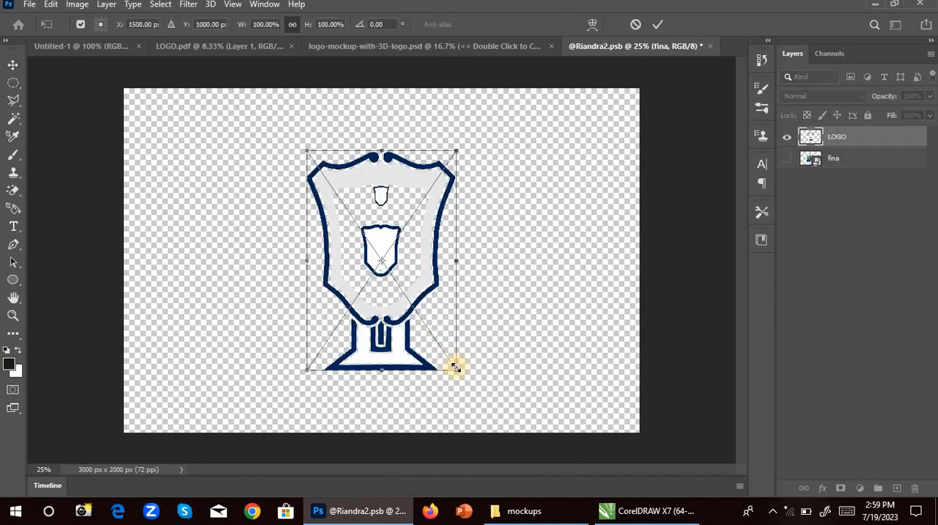
Enlarge the placed LOGO to about 149% so it nearly fills the canvas height, and commit the transform.
drag(455, 373, 488, 415)
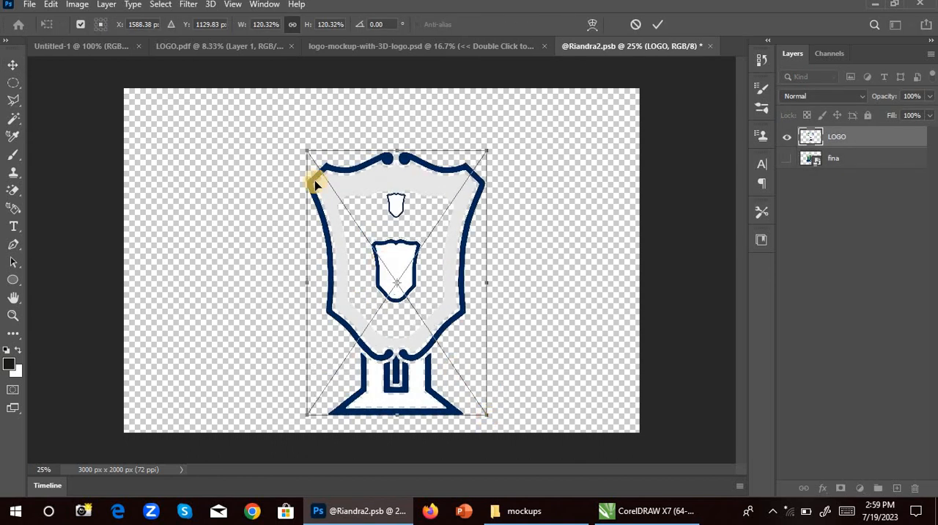
drag(308, 154, 263, 110)
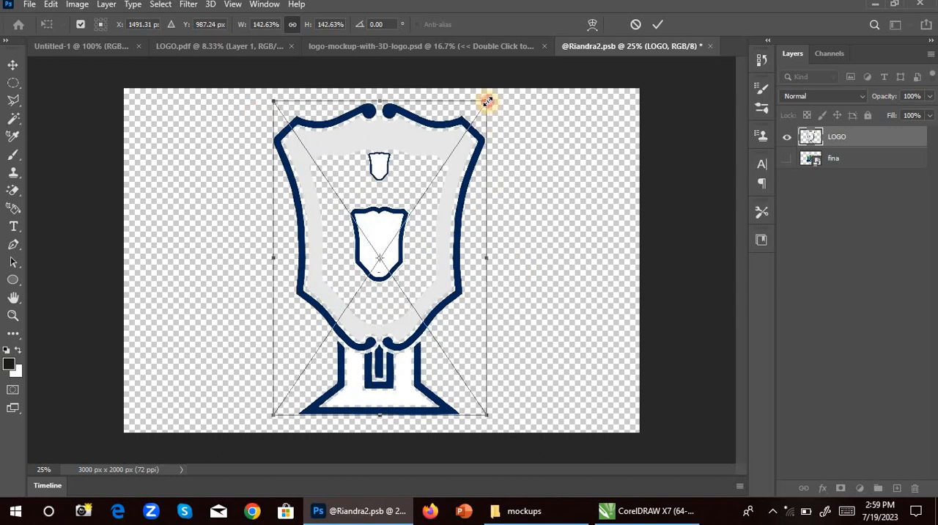
drag(487, 101, 493, 95)
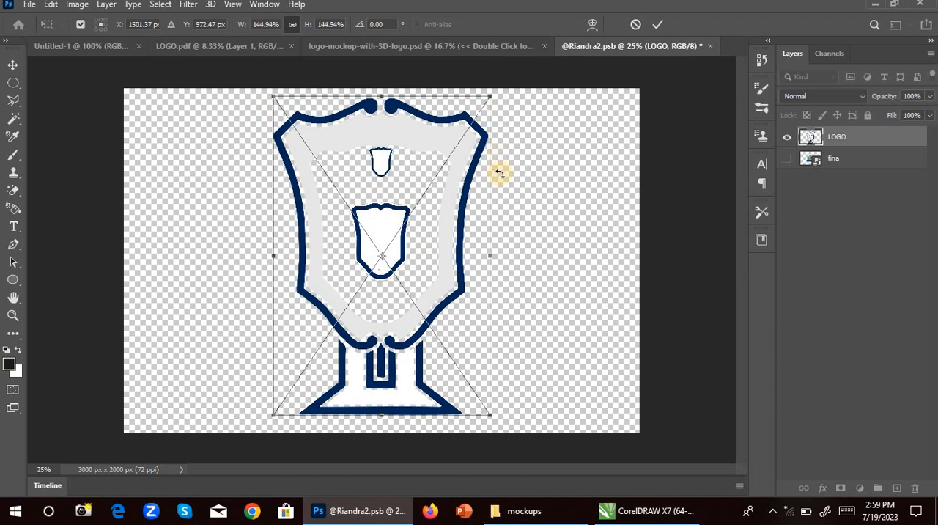
drag(493, 415, 497, 423)
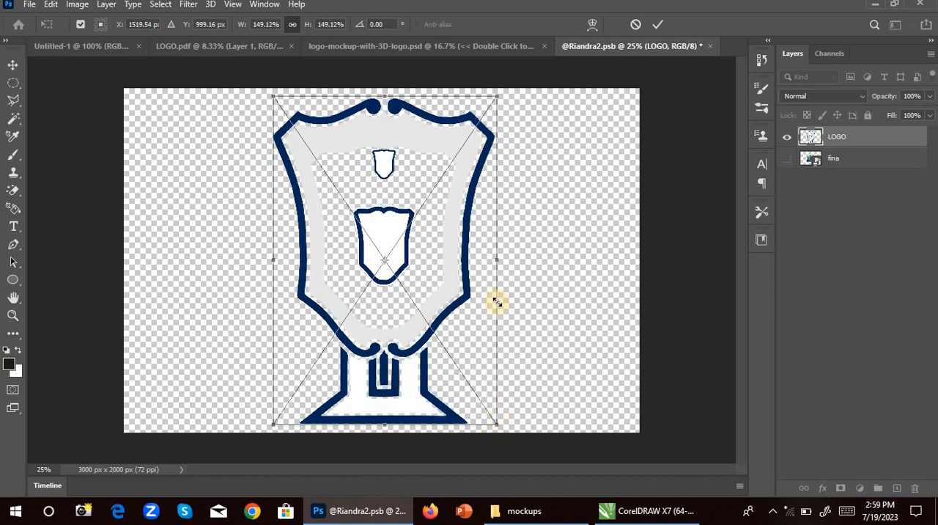
click(660, 25)
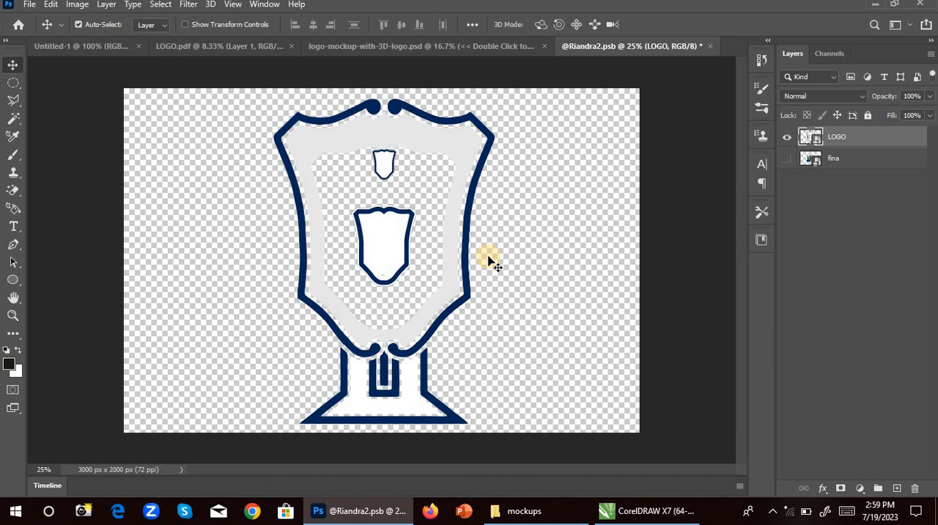
click(709, 46)
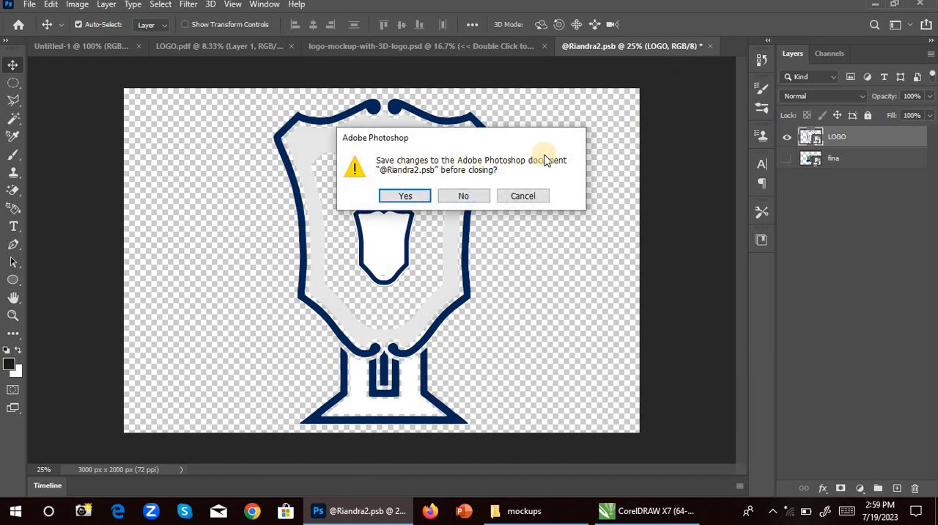
click(405, 197)
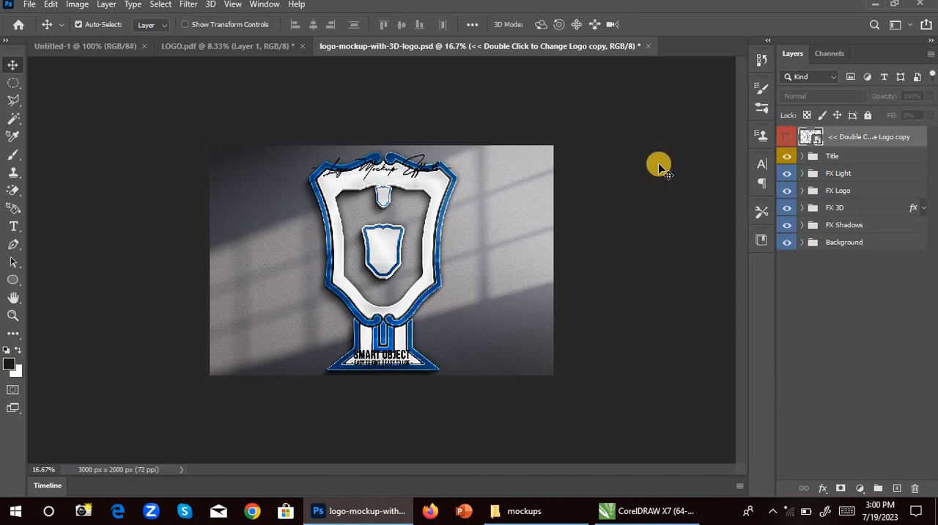
click(787, 156)
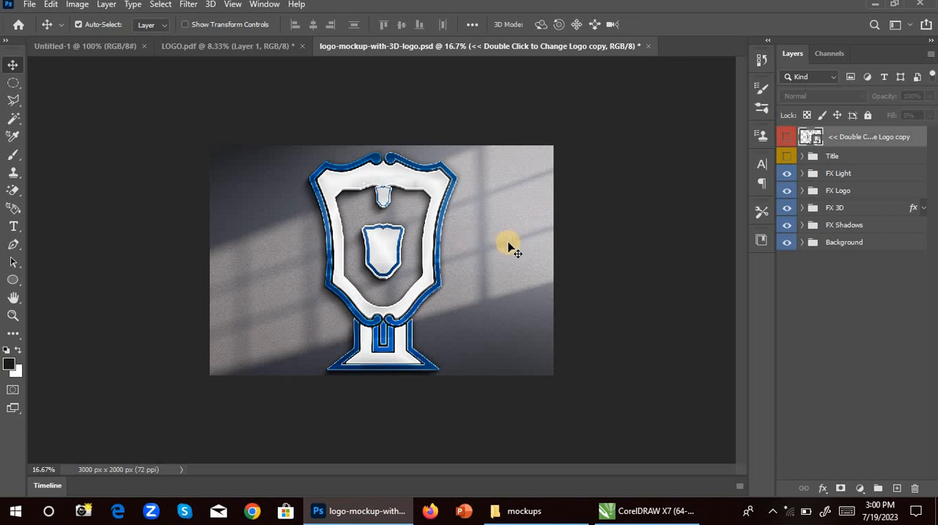
Save the mockup to the Desktop as a JPEG named 3DLOGO, with quality 10 and the Baseline ("Standard") format.
click(29, 6)
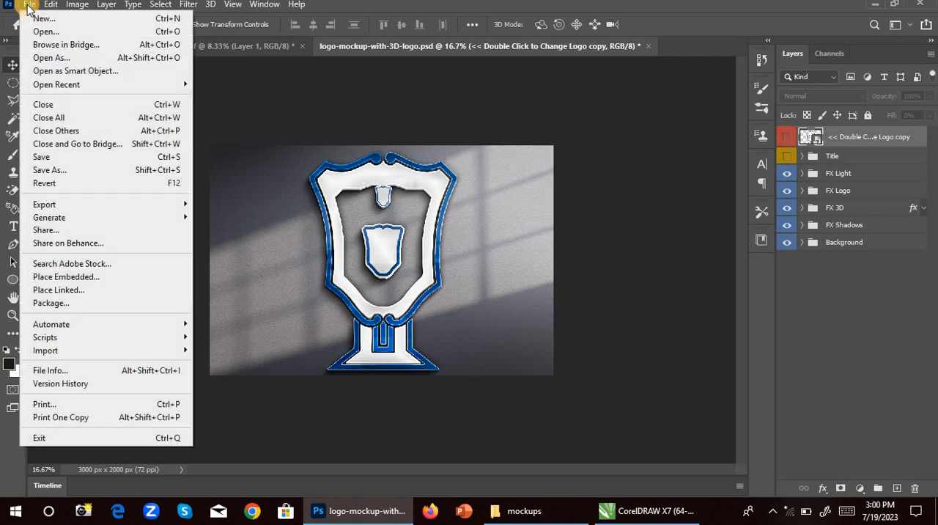
click(59, 169)
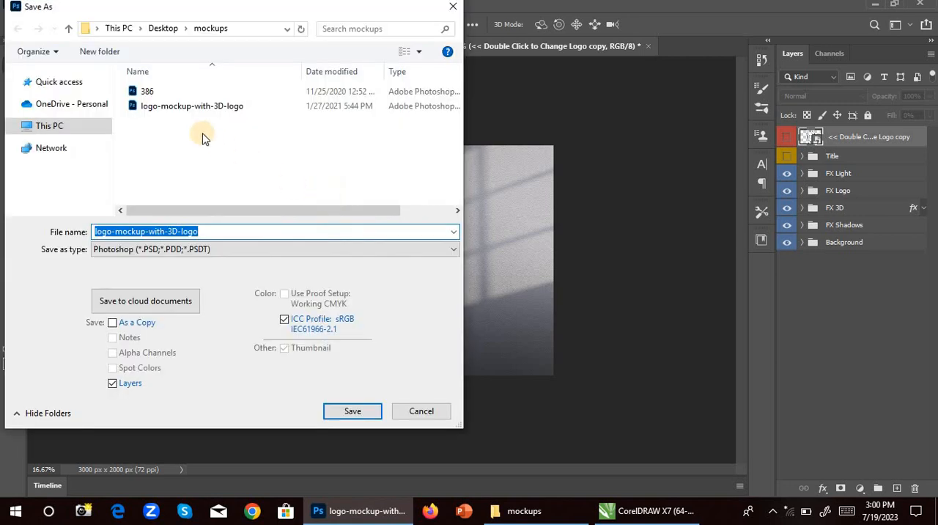
click(69, 110)
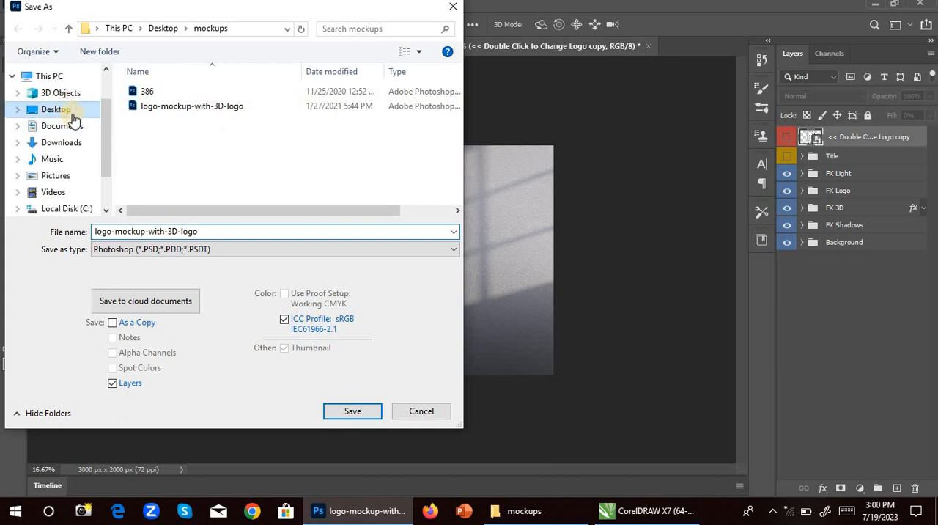
double_click(202, 229)
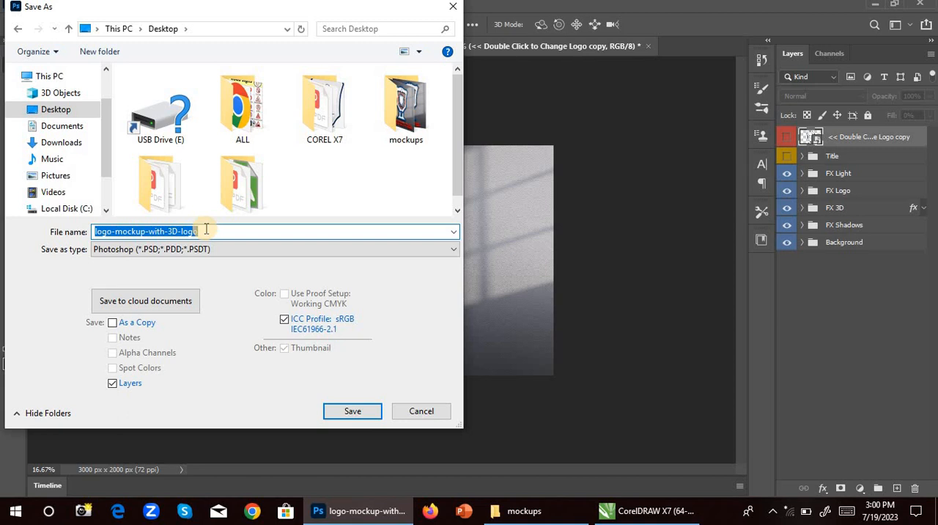
text(D)
key(BackSpace)
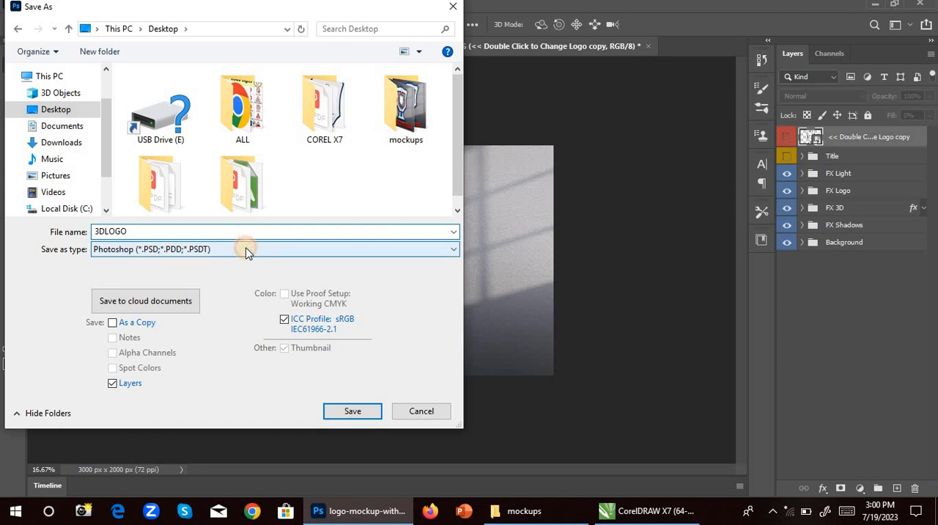
click(246, 251)
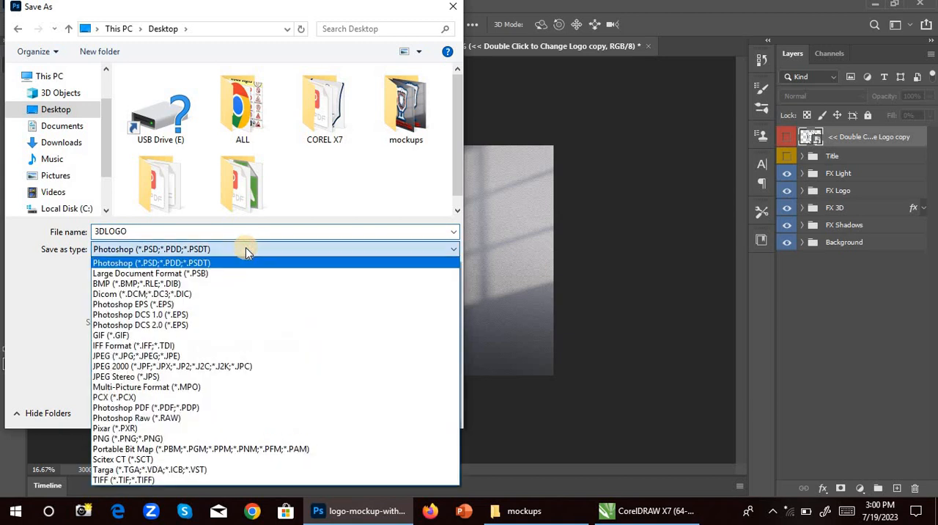
click(140, 355)
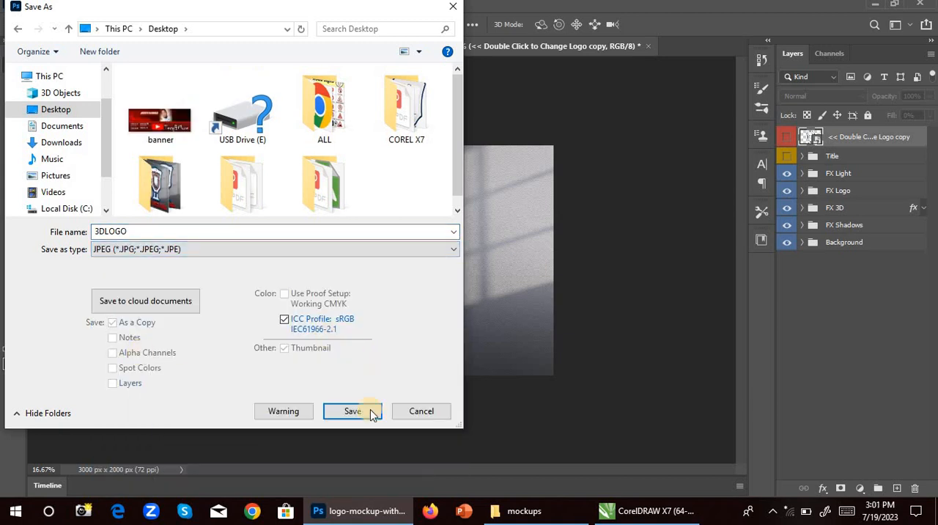
click(349, 412)
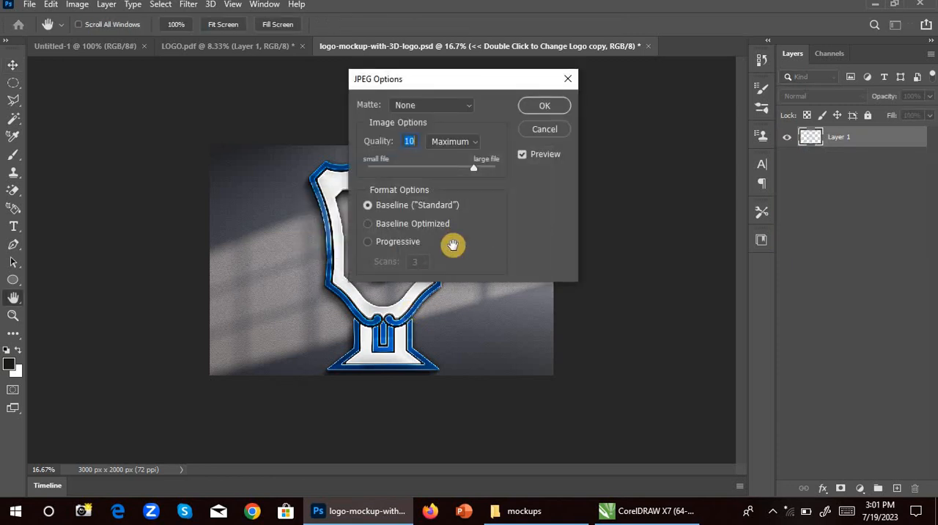
click(545, 106)
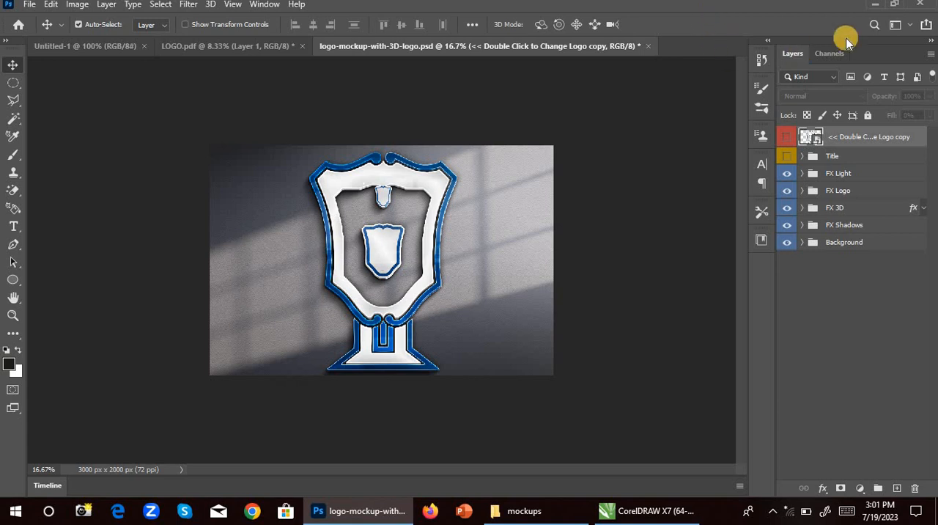
Minimize Photoshop and the window behind it, open the 3DLOGO image from the desktop and view it maximized.
click(878, 5)
click(634, 110)
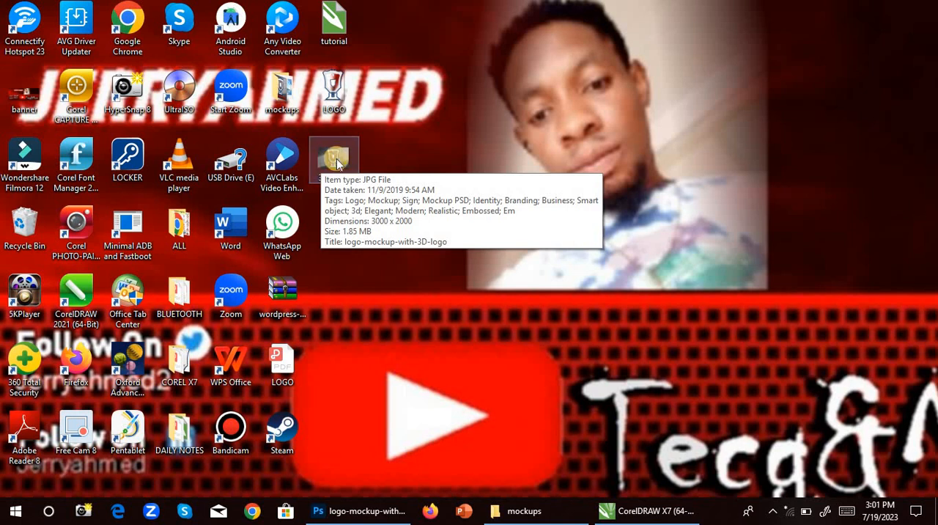
double_click(325, 167)
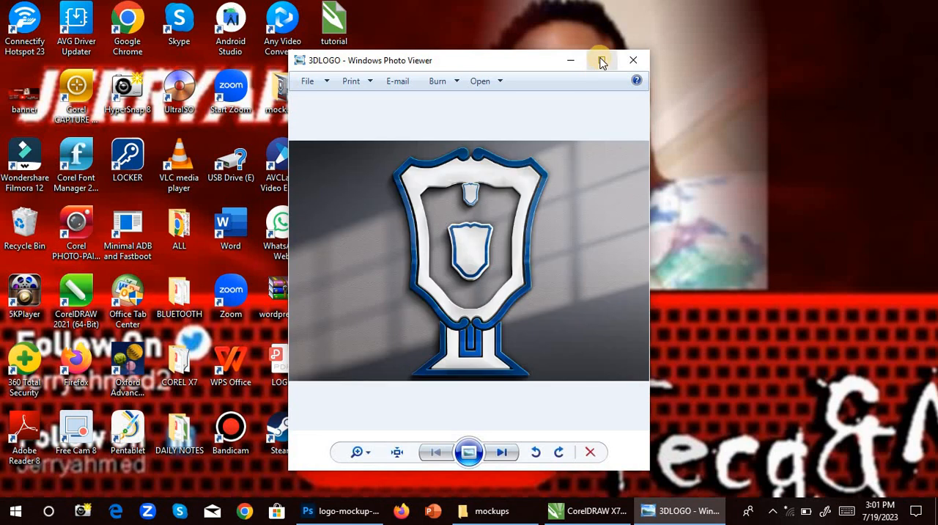
click(599, 60)
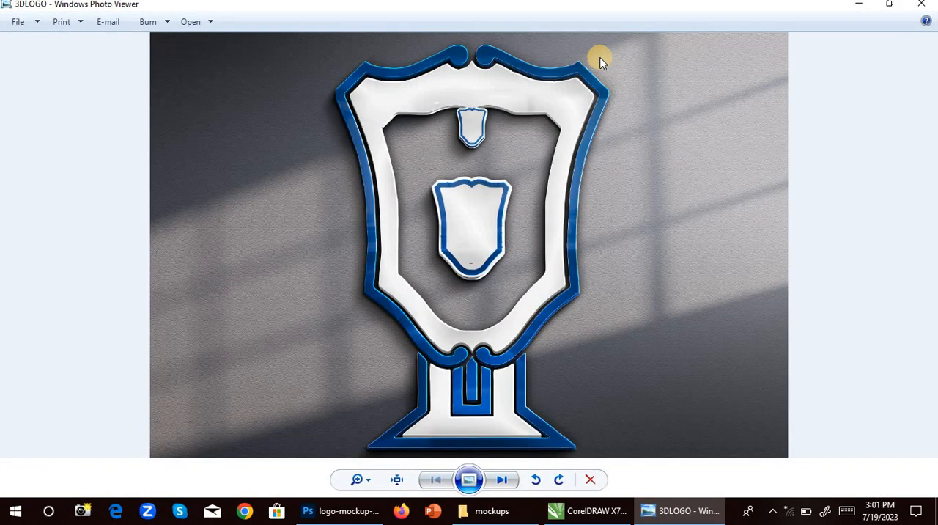